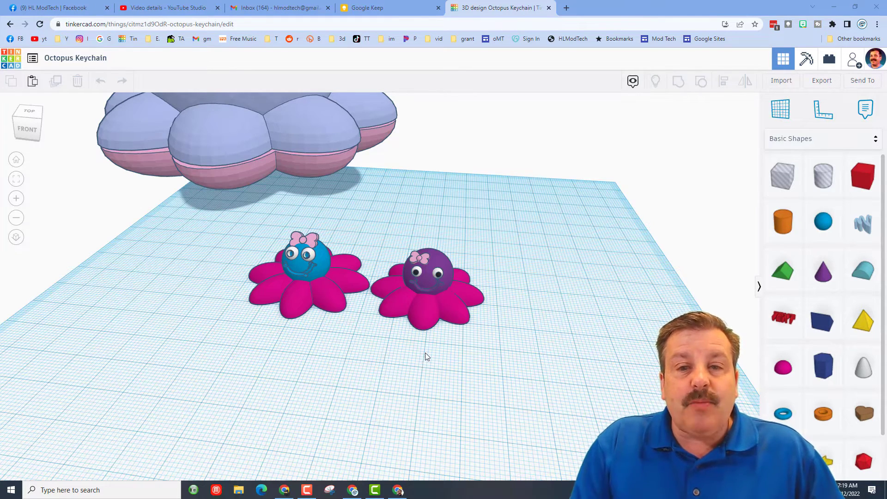
- Orbit and zoom around the keychain design to view it from different angles
right_drag(424, 356, 296, 238)
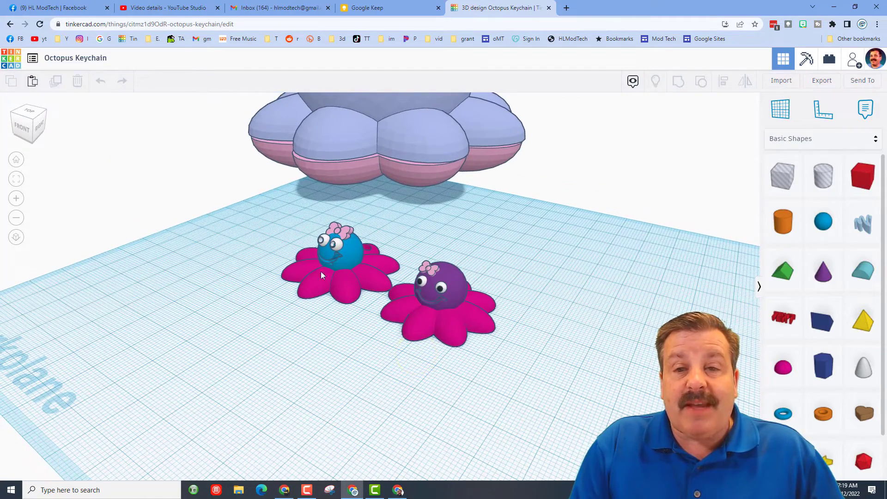
right_drag(313, 280, 259, 303)
scroll(404, 297, up, 2)
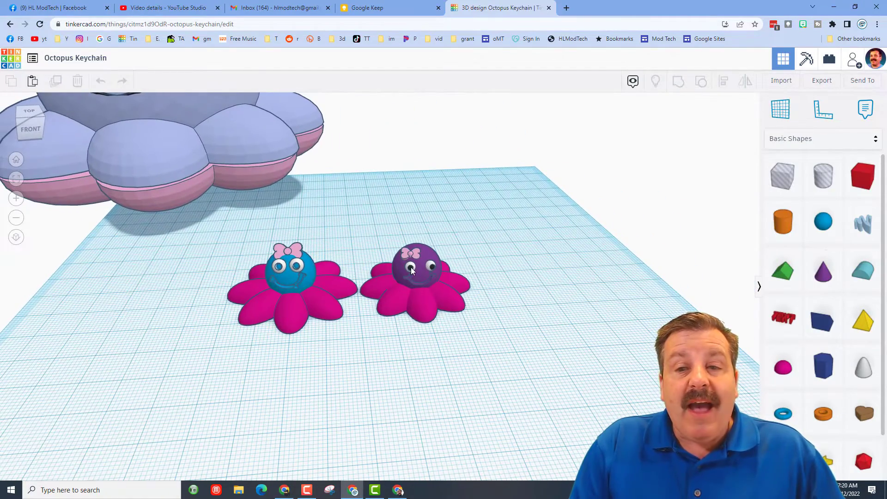
scroll(234, 261, up, 1)
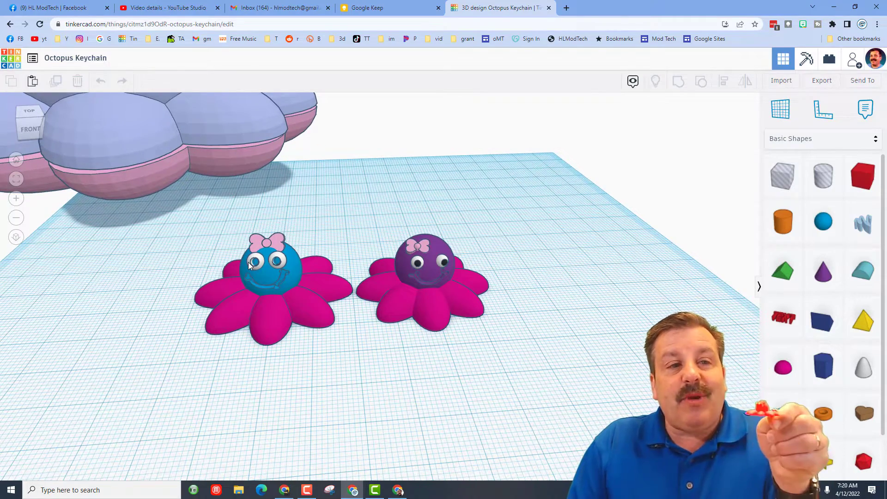
scroll(596, 303, down, 1)
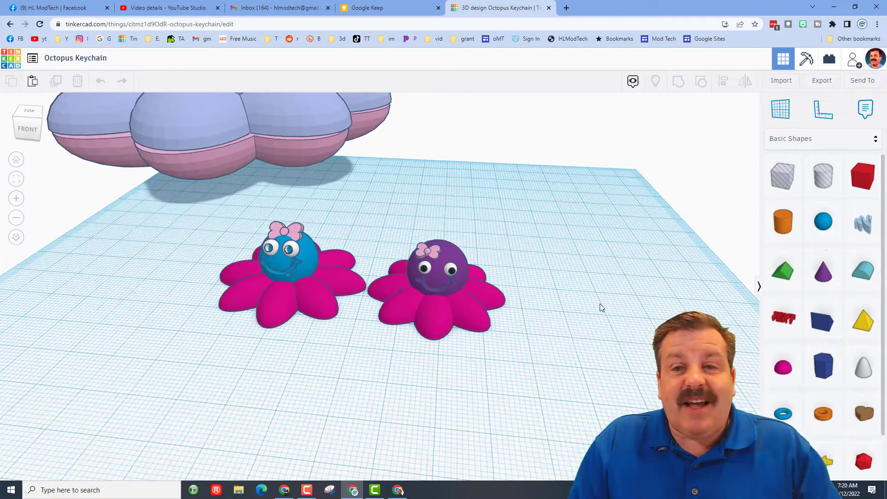
mouse_move(596, 303)
right_down()
mouse_move(575, 293)
mouse_move(593, 289)
right_up()
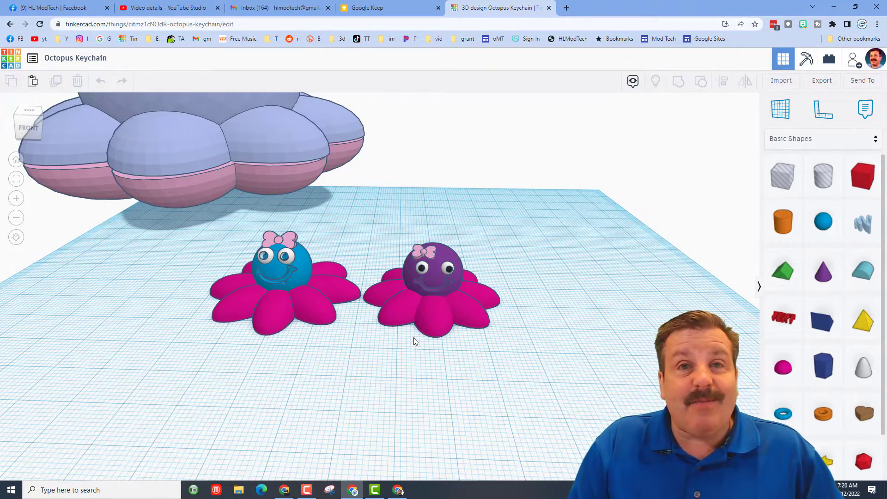
- Load the Octopus share link and orbit to a front view of the octopus
right_click(337, 27)
click(402, 112)
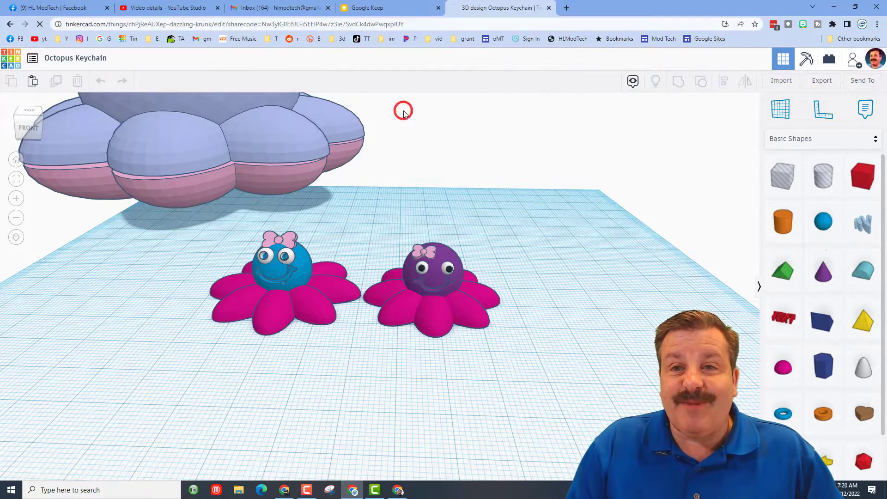
right_drag(202, 224, 371, 324)
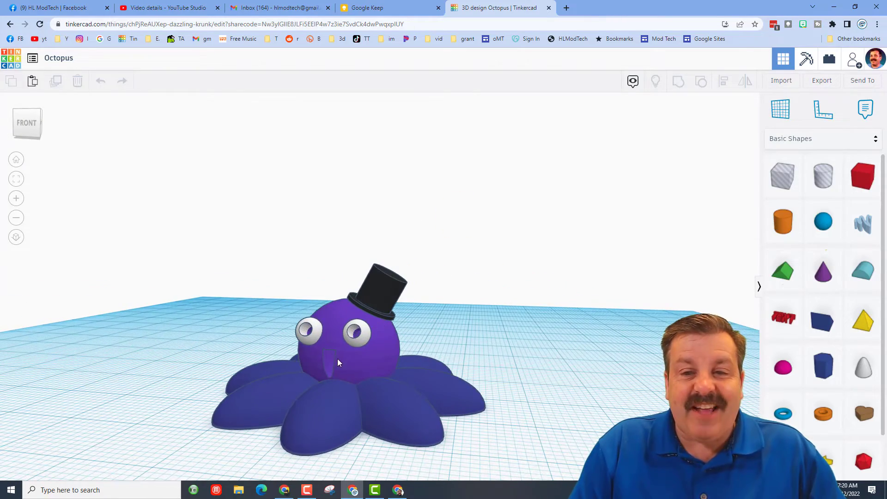
right_drag(391, 292, 455, 298)
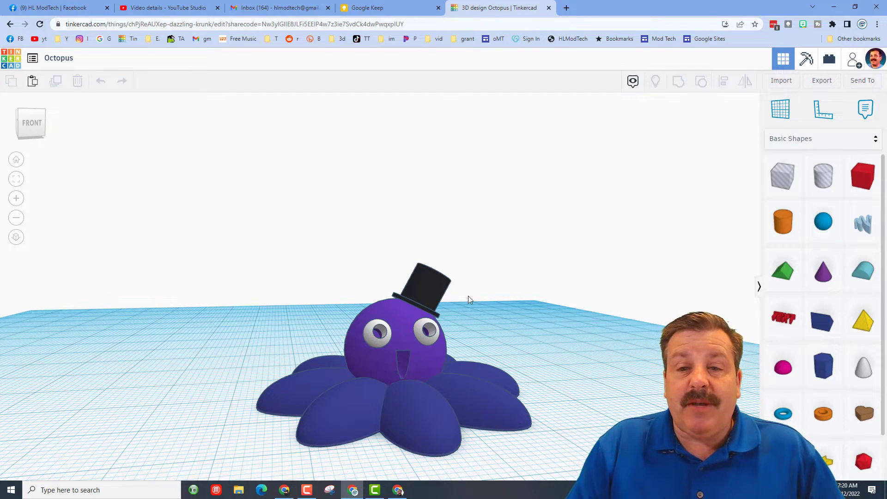
right_drag(484, 301, 470, 308)
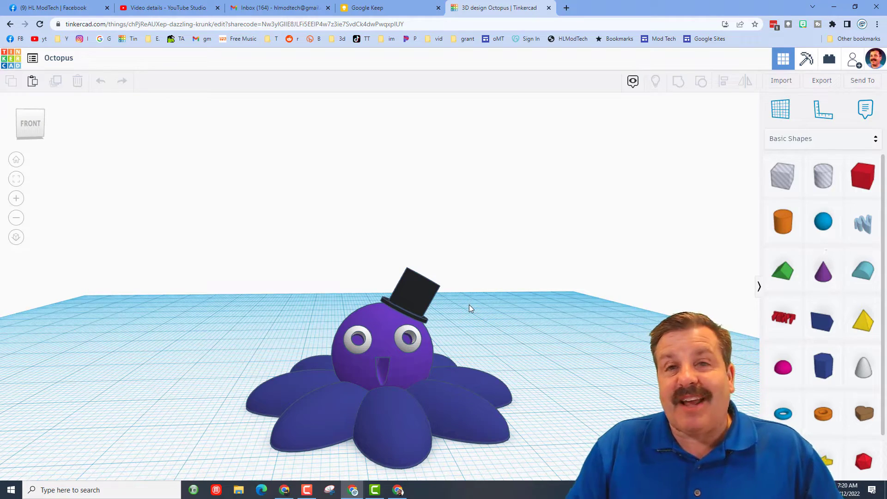
right_drag(459, 287, 440, 298)
- Ungroup the octopus into its separate shapes
click(356, 369)
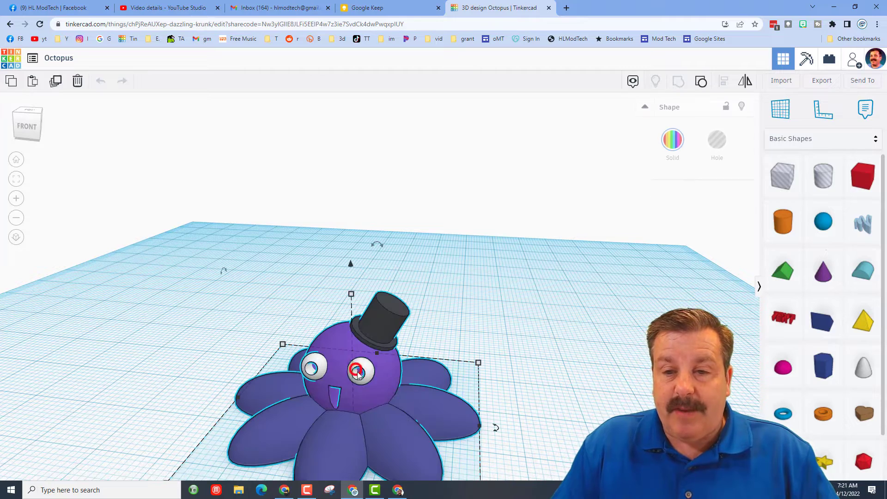
click(701, 86)
click(542, 266)
click(369, 365)
right_drag(489, 332, 580, 290)
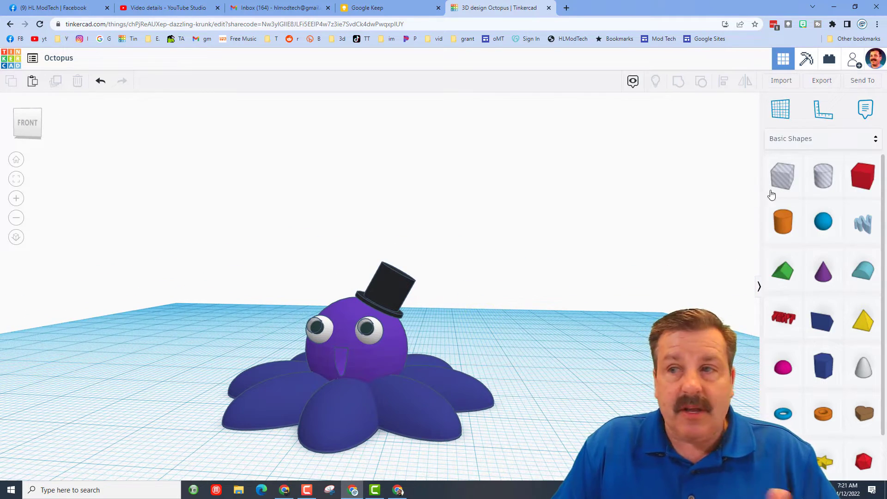
- Place a 64-sided cylinder hole beside the octopus and shrink it evenly
click(817, 184)
drag(817, 183, 536, 403)
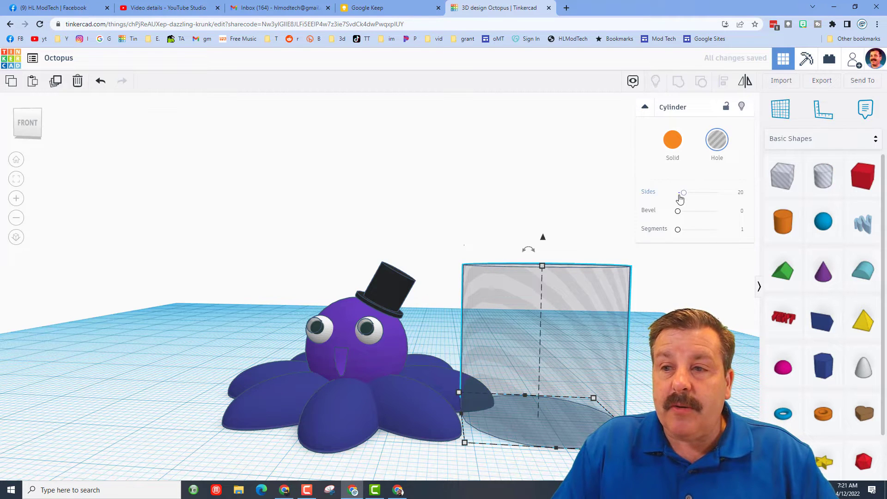
drag(681, 193, 717, 193)
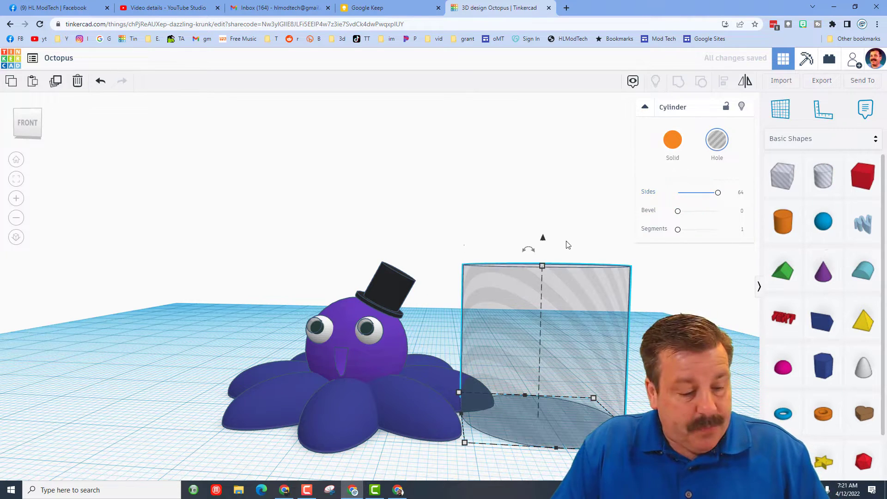
shift+drag(542, 266, 549, 327)
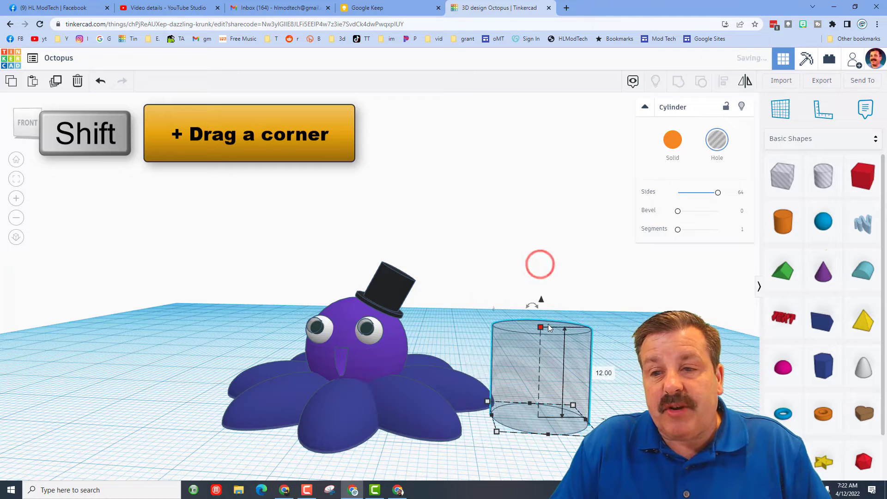
- Set the hole's height to 1.92, then stretch it to 6.00 tall
click(604, 373)
text(1.92)
key(Return)
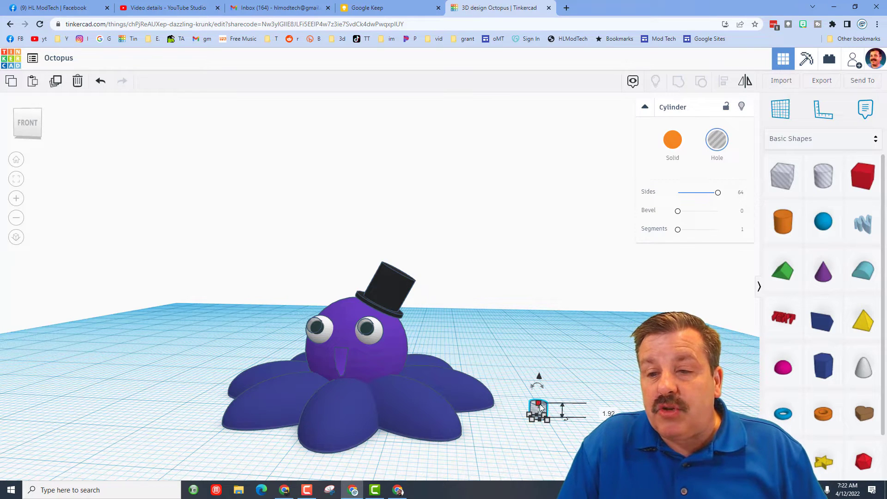
drag(539, 403, 538, 386)
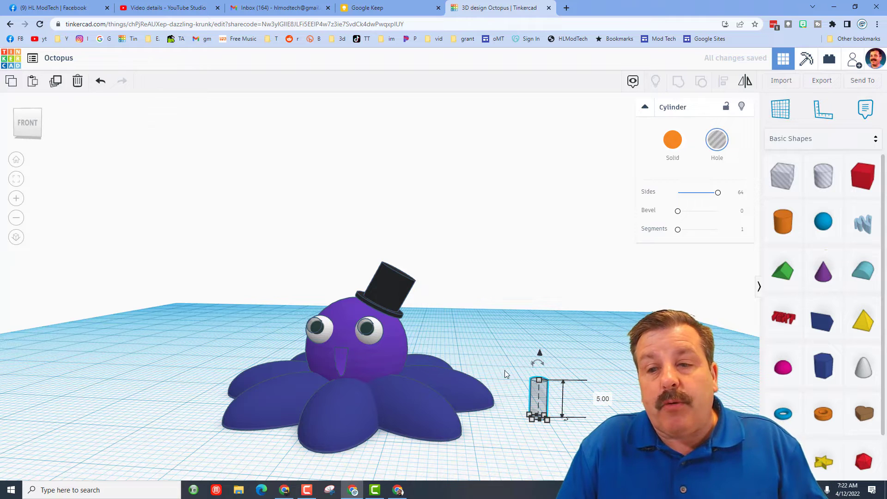
drag(537, 379, 537, 372)
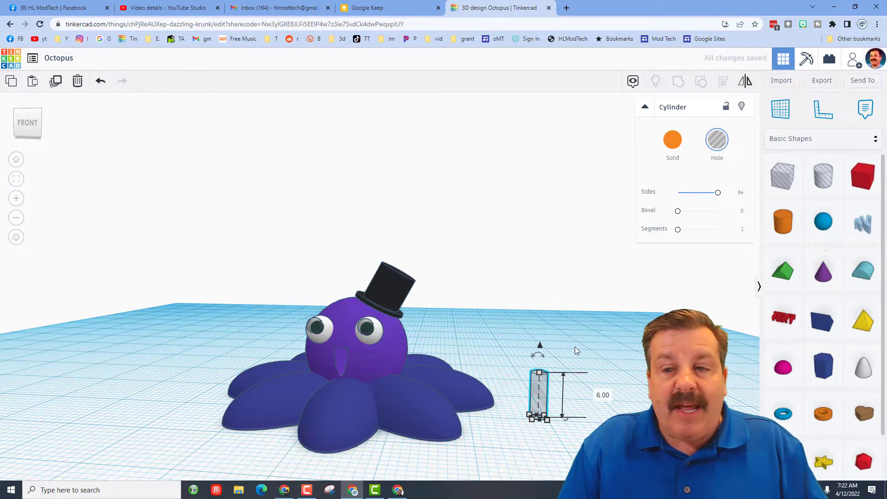
right_drag(578, 344, 305, 348)
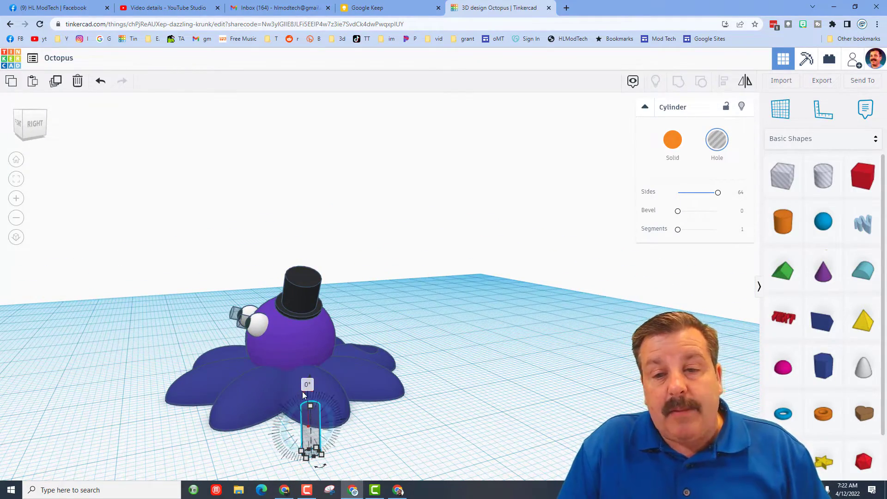
- Center the cylinder hole on the octopus's right eye using Align
click(19, 121)
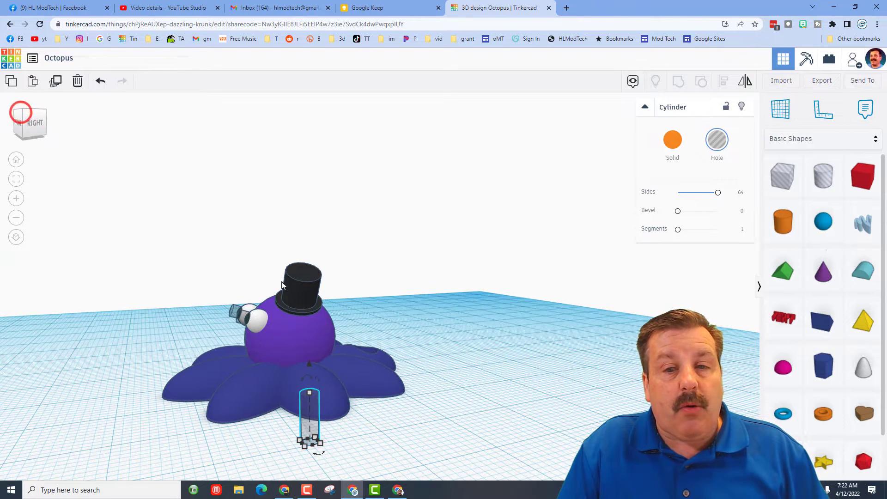
mouse_move(303, 376)
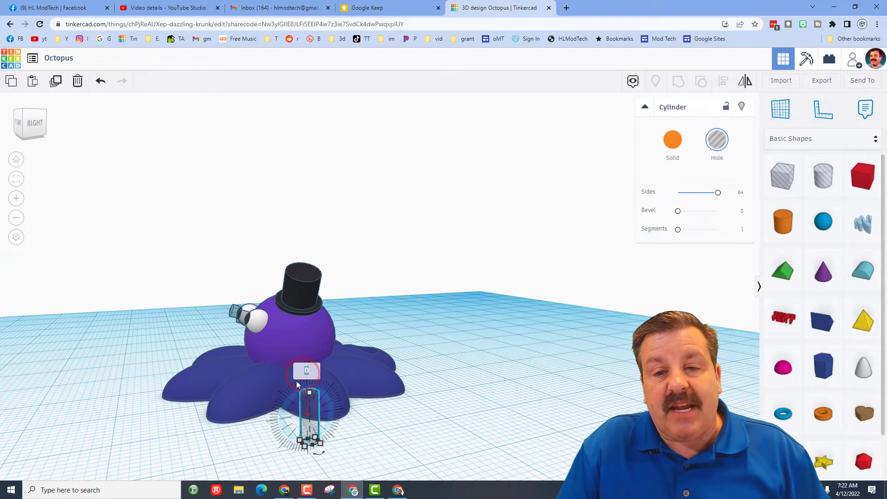
right_drag(280, 405, 467, 394)
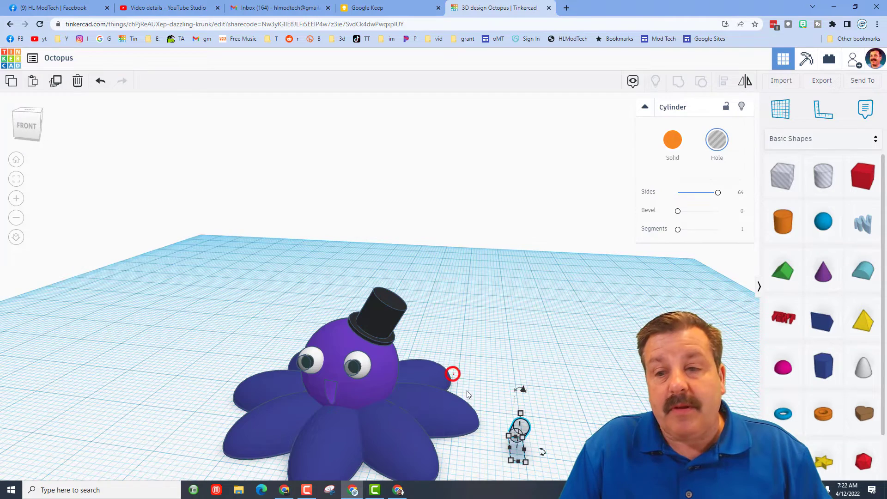
click(524, 426)
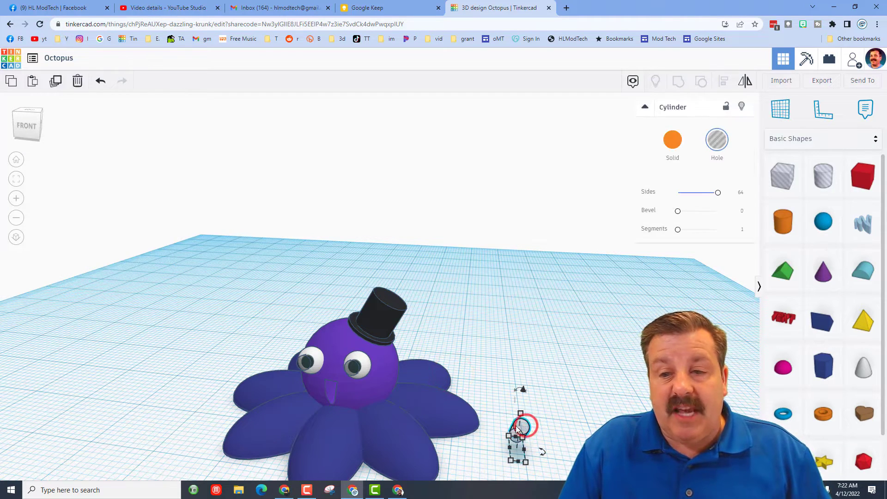
shift+click(363, 363)
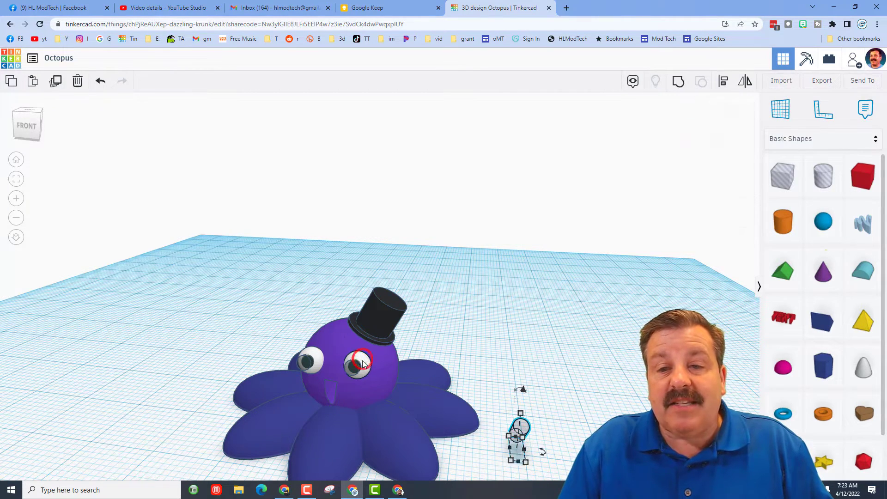
click(723, 82)
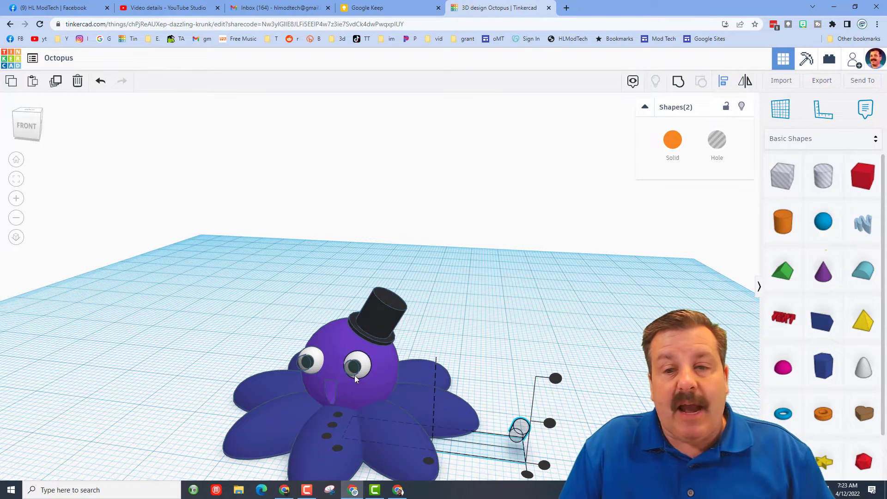
click(365, 367)
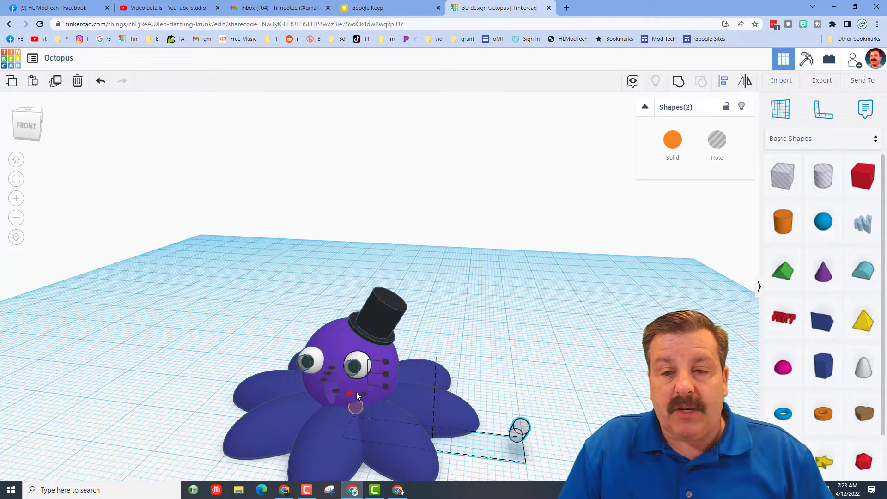
click(349, 391)
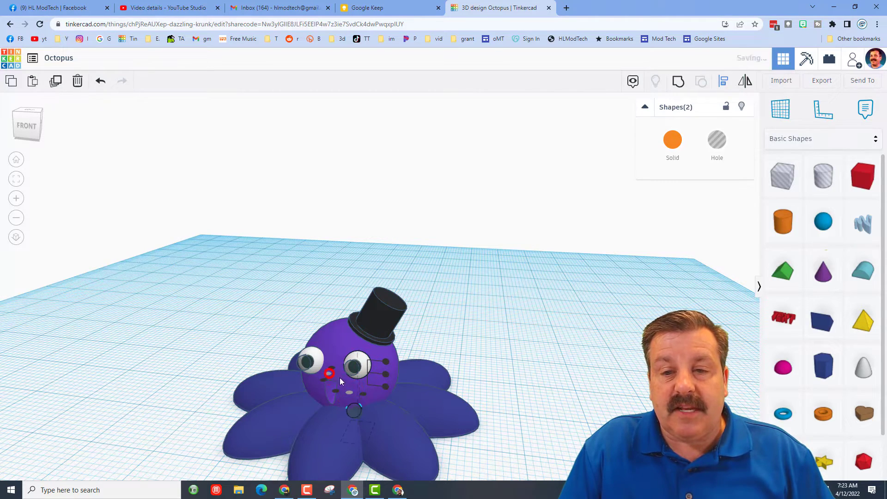
click(382, 374)
click(454, 386)
- Rotate the hole about 15° to follow the eye's angle
right_drag(500, 360, 278, 360)
click(214, 338)
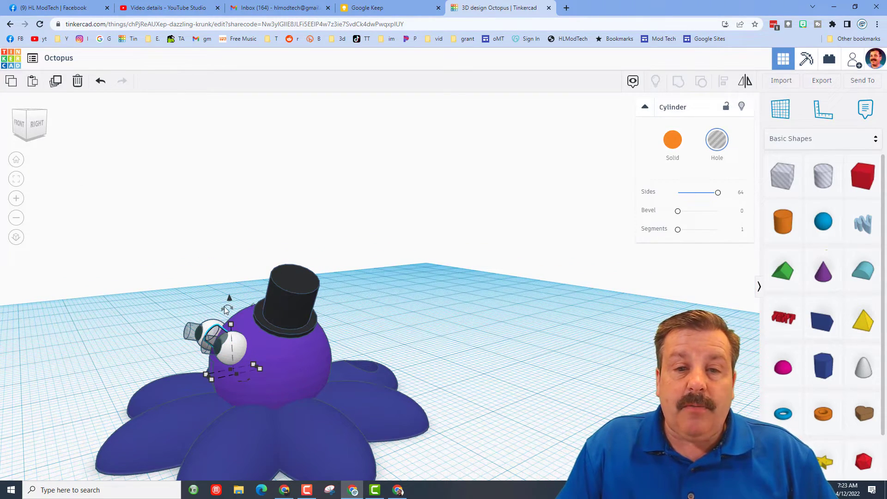
drag(225, 311, 208, 294)
- Place a custom workplane on the eye's surface with the hole cylinder selected
click(184, 287)
right_drag(184, 287, 266, 319)
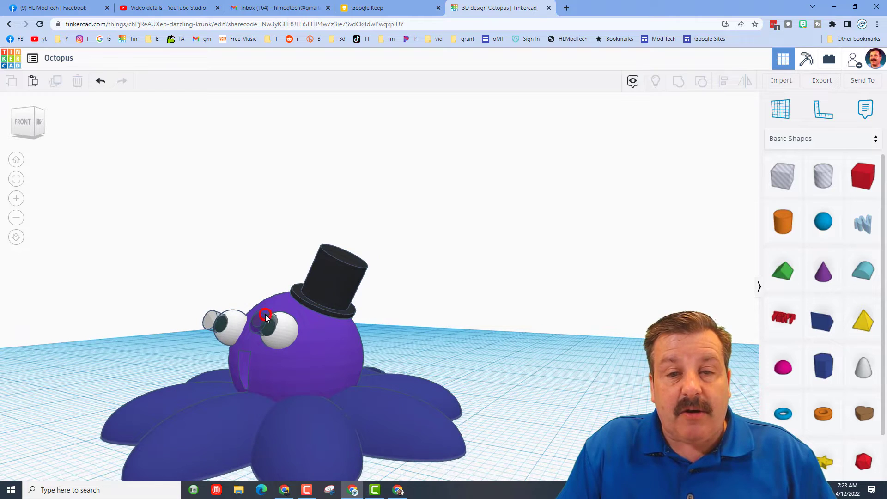
click(266, 318)
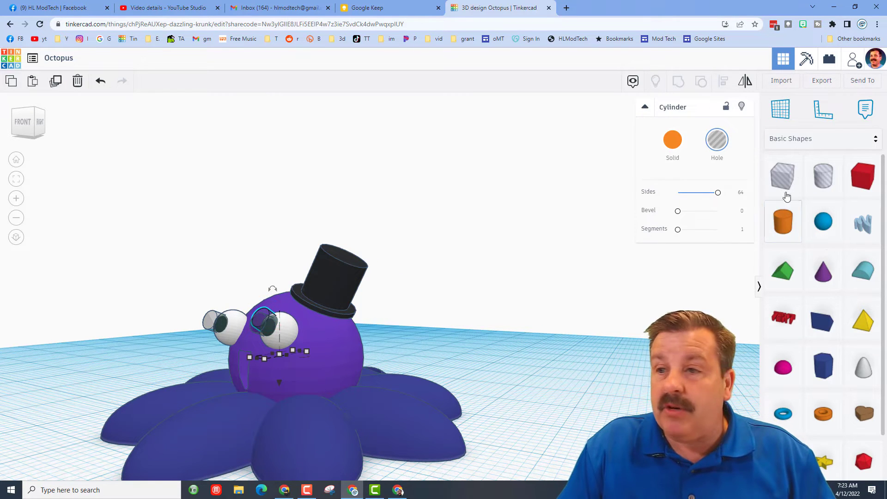
click(780, 109)
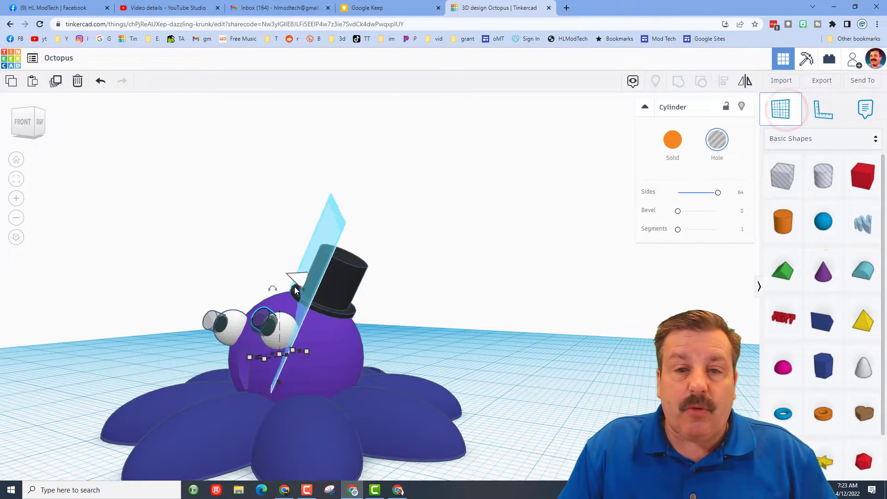
click(261, 313)
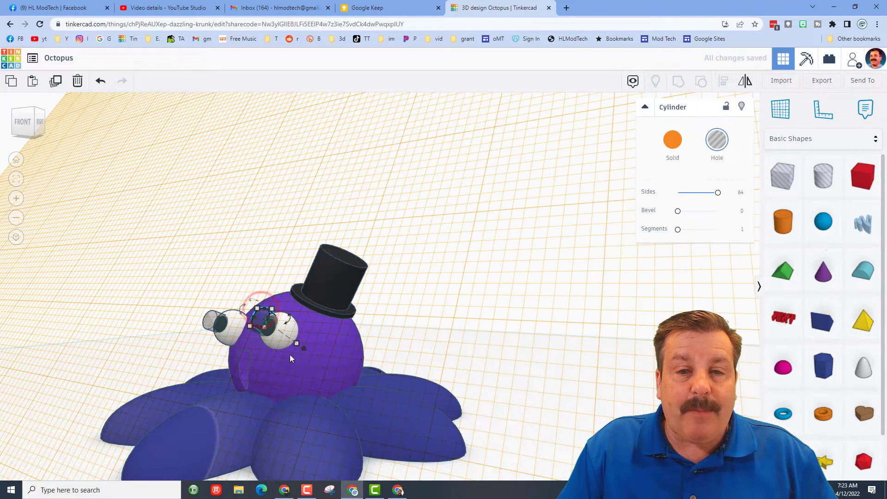
- Nudge the hole cylinder down into the eye with Ctrl+Down and check it
key(ctrl+Down)
click(305, 350)
key(ctrl+Down)
key(ctrl+Down)
key(ctrl+Down)
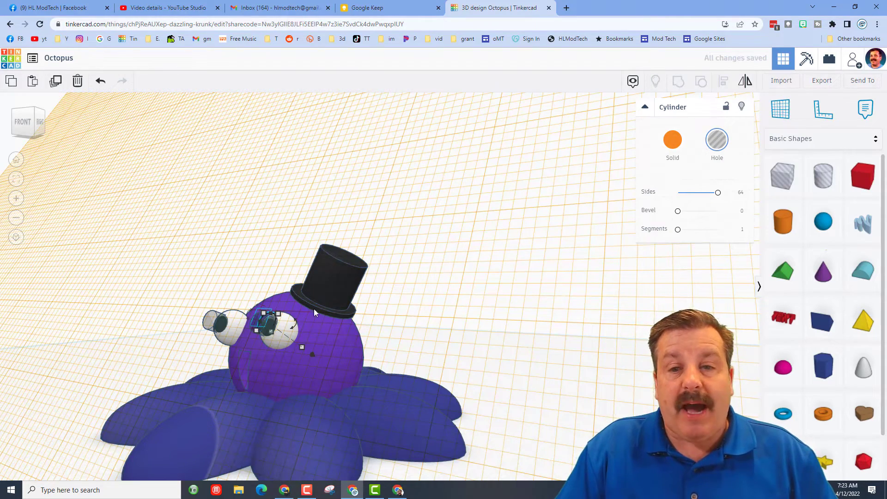
right_drag(303, 348, 229, 356)
click(229, 357)
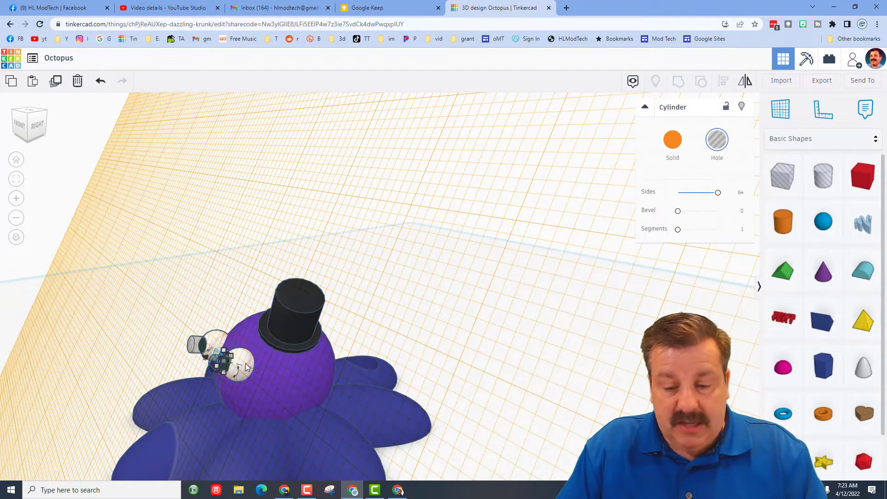
click(395, 344)
right_drag(432, 369, 525, 350)
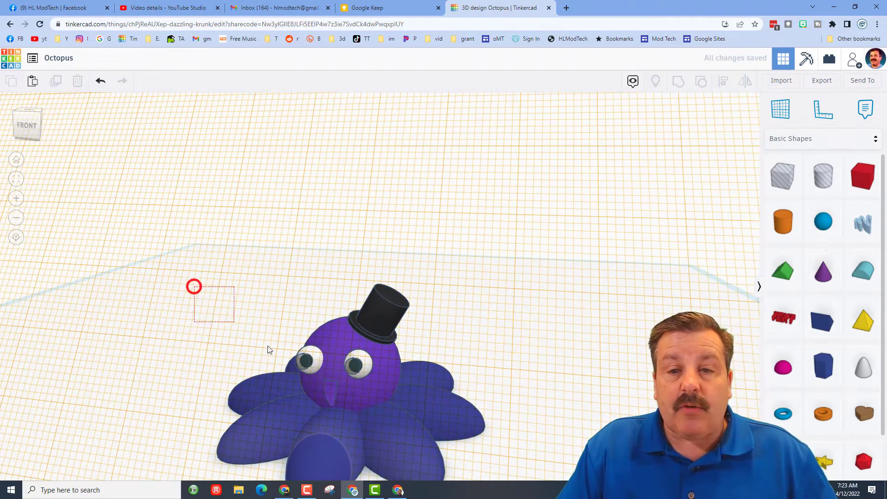
- Group all 12 octopus parts and reset to the default workplane
drag(309, 374, 515, 445)
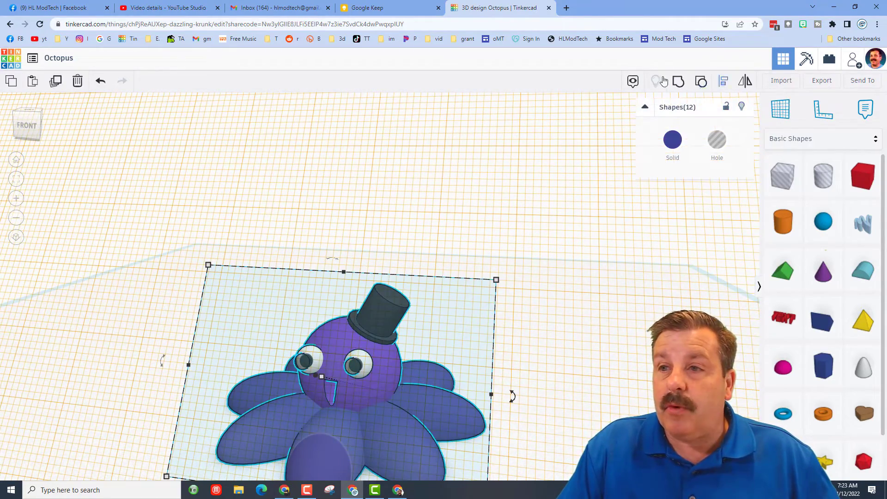
key(ctrl+g)
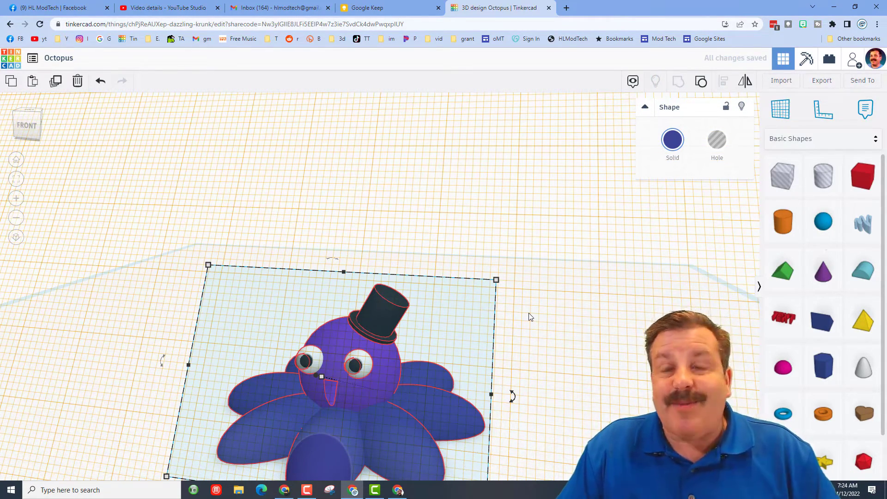
right_drag(528, 312, 777, 99)
click(564, 374)
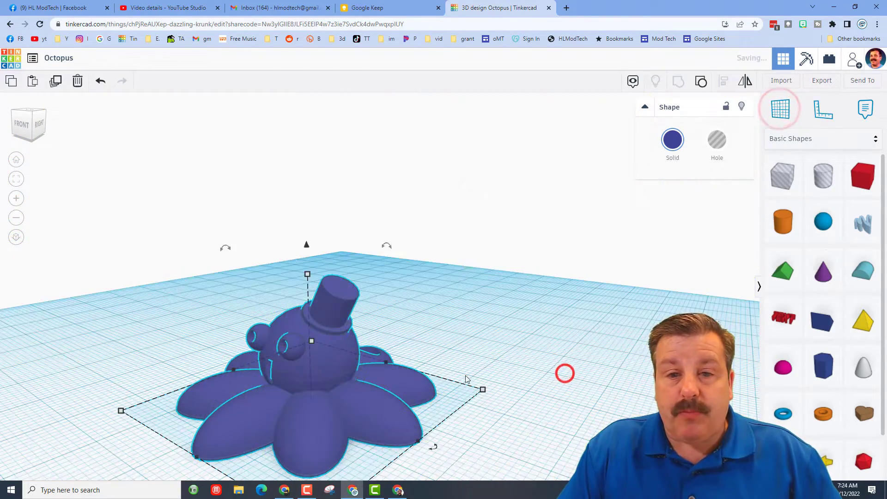
- Set the grouped octopus to Multicolor so it keeps its original colours
click(348, 359)
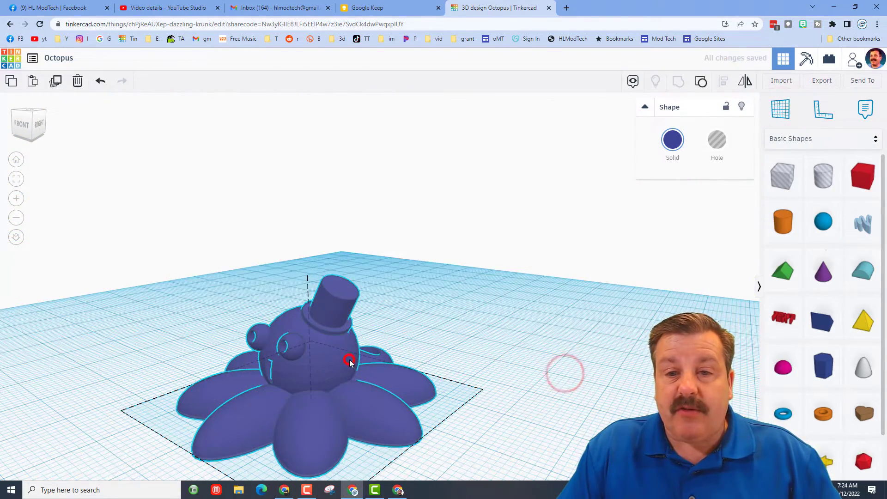
click(675, 140)
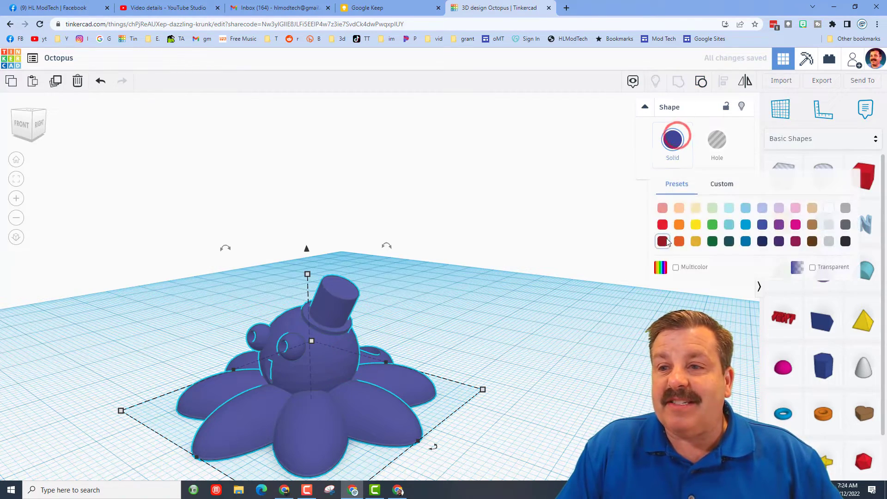
click(675, 267)
click(590, 300)
right_drag(467, 327, 343, 391)
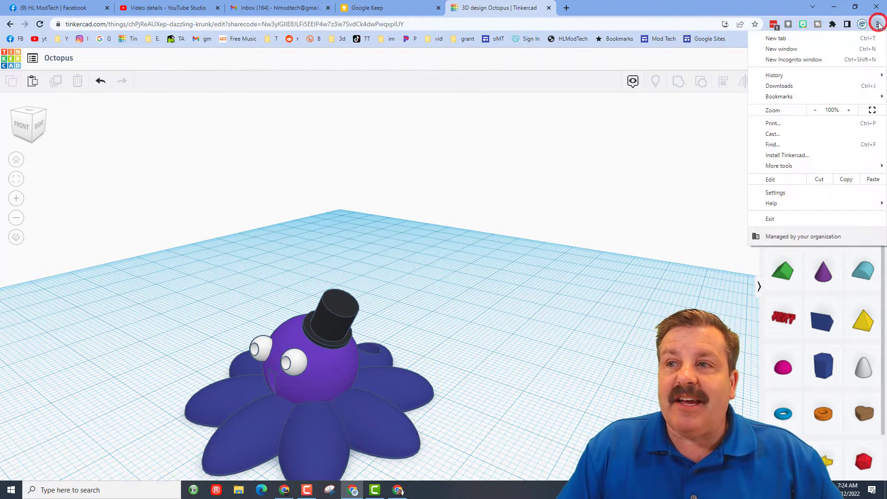
click(776, 193)
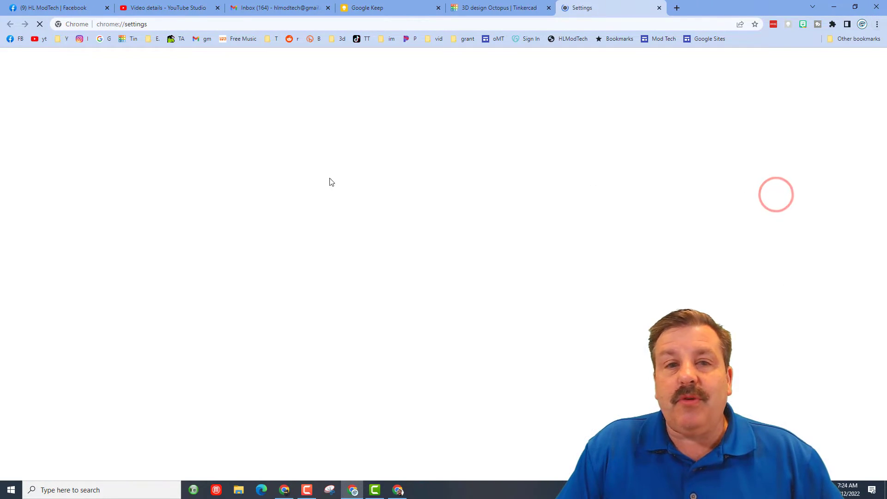
click(23, 243)
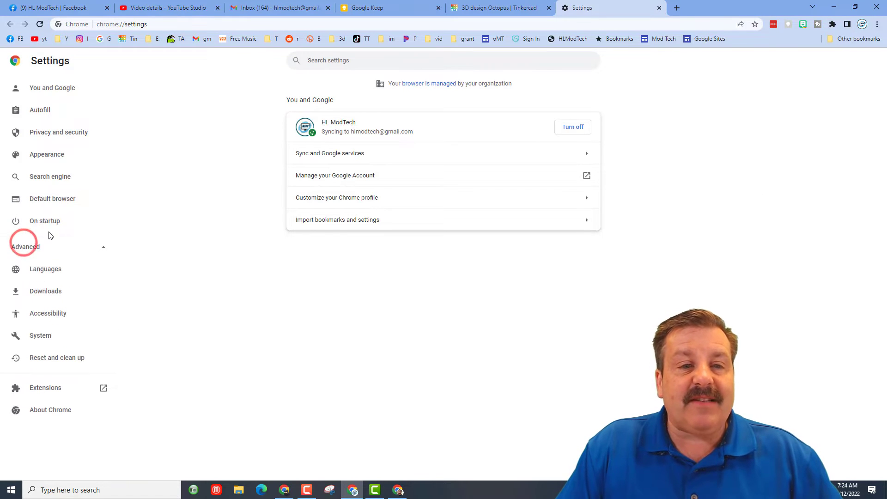
click(45, 292)
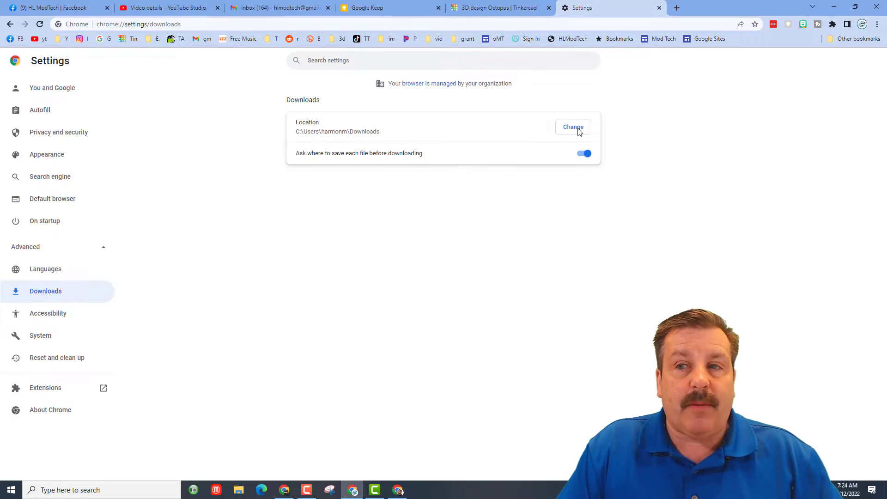
click(659, 9)
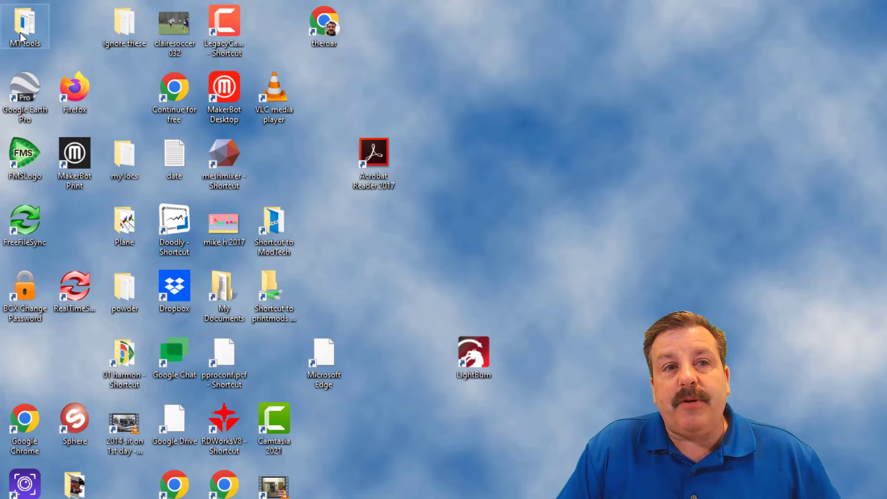
- Open MT tools and pin the 'Shortcut to stl' folder to Quick access
click(21, 35)
double_click(20, 34)
click(372, 319)
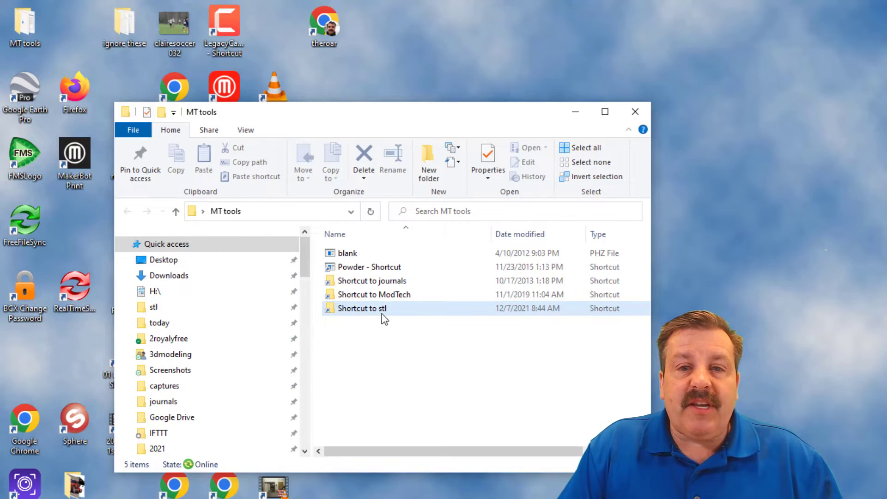
right_click(373, 311)
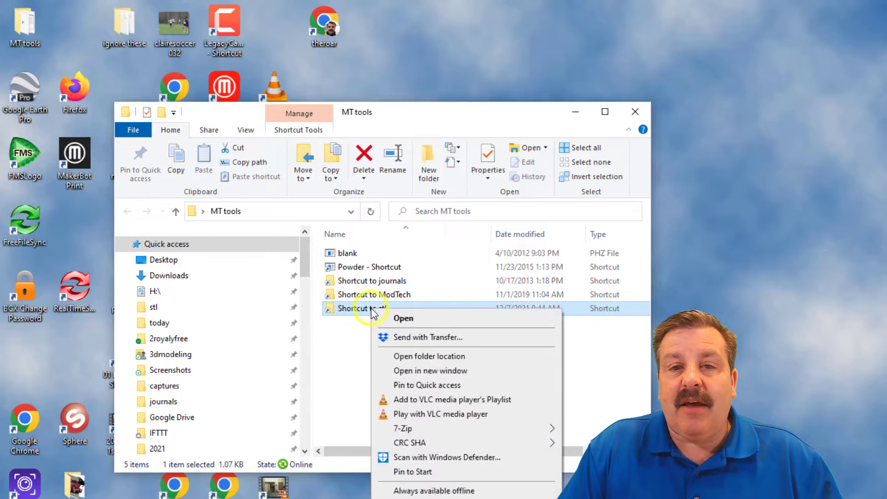
click(408, 385)
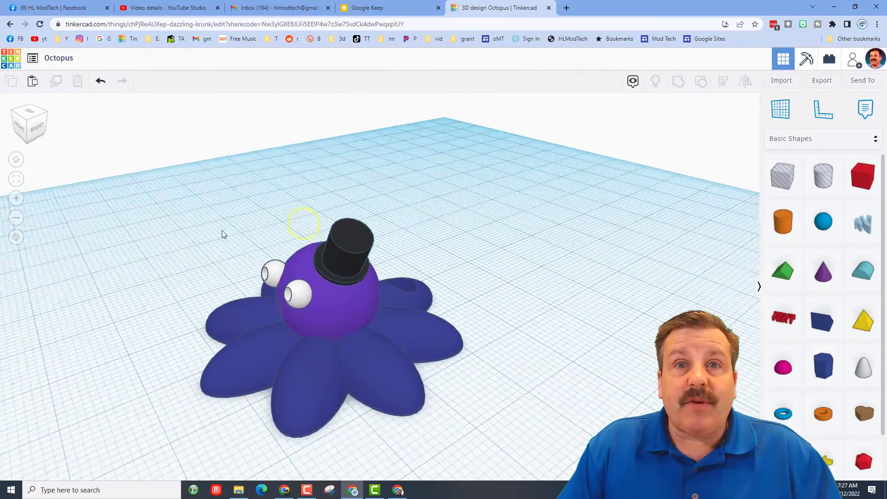
right_drag(221, 230, 303, 213)
- Export the whole design as .STL into the pinned stl folder
click(821, 79)
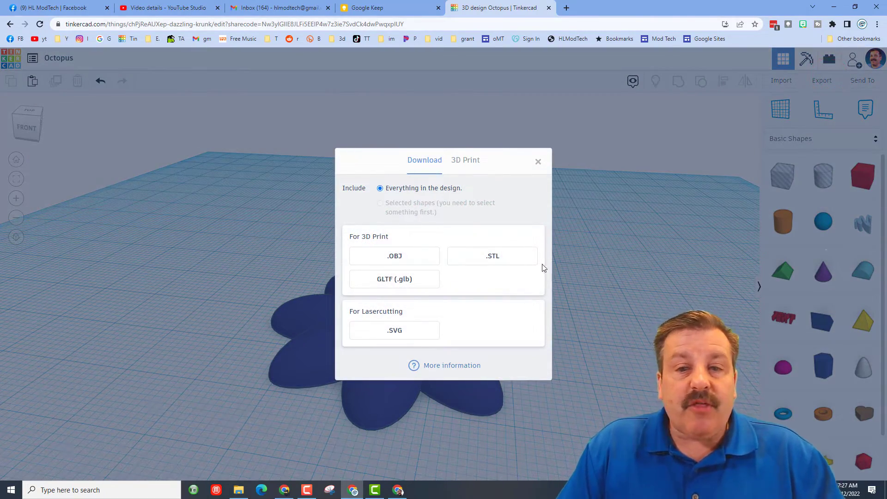
click(503, 258)
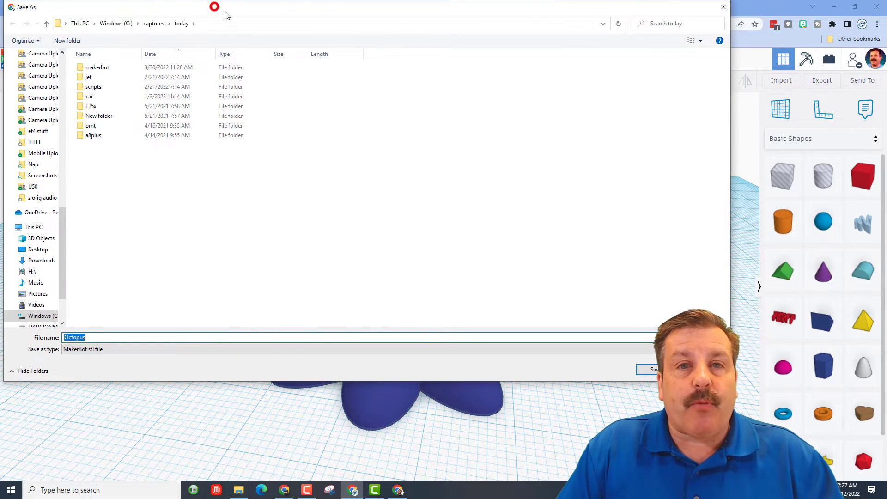
drag(226, 15, 273, 62)
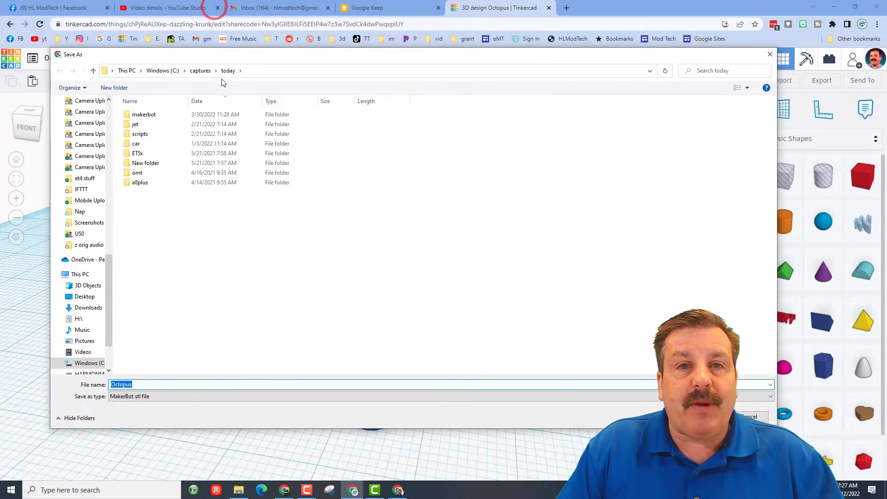
drag(109, 273, 112, 114)
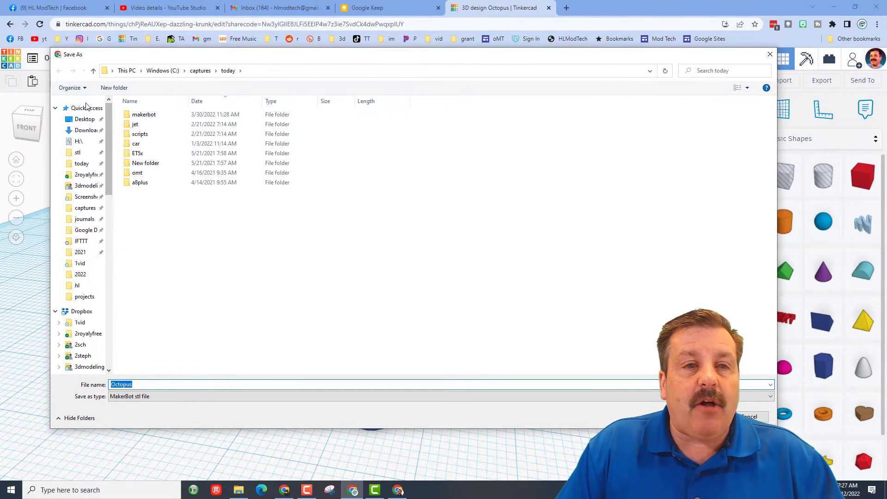
click(77, 153)
- Name the file 'Octopus' plus the maker's initials and 'purple'
click(156, 385)
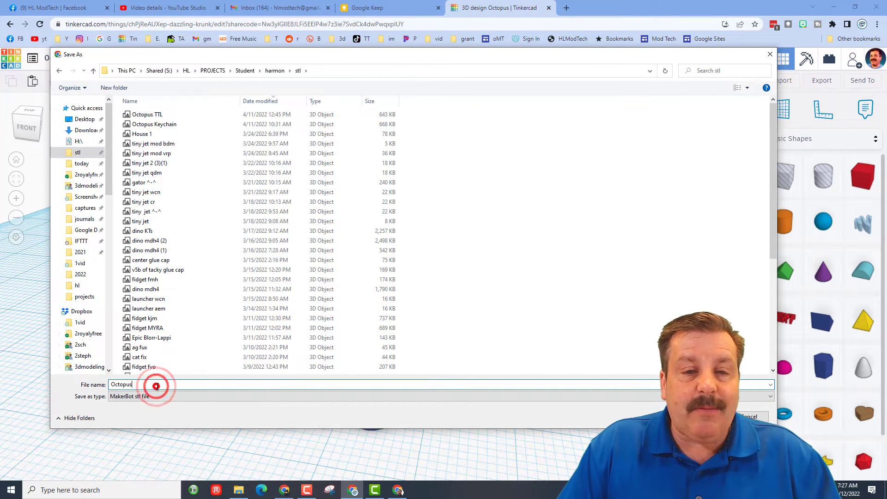
text(mdfh)
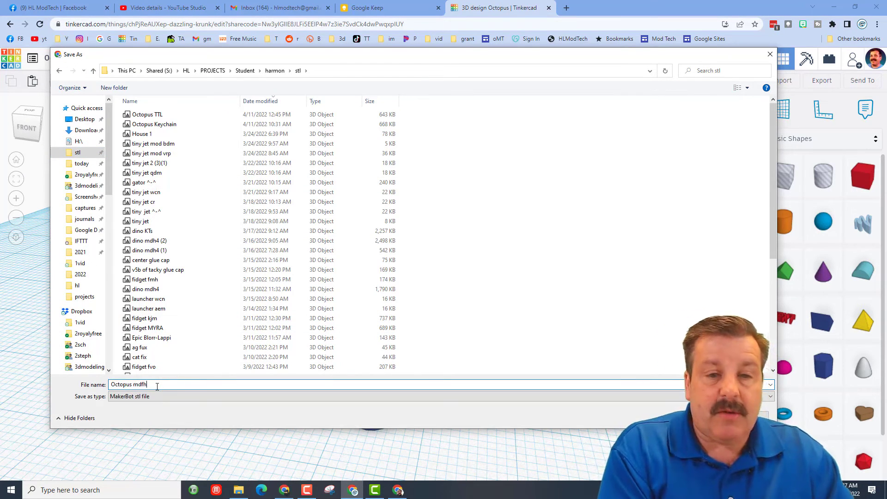
key(BackSpace)
key(BackSpace)
text(h purple)
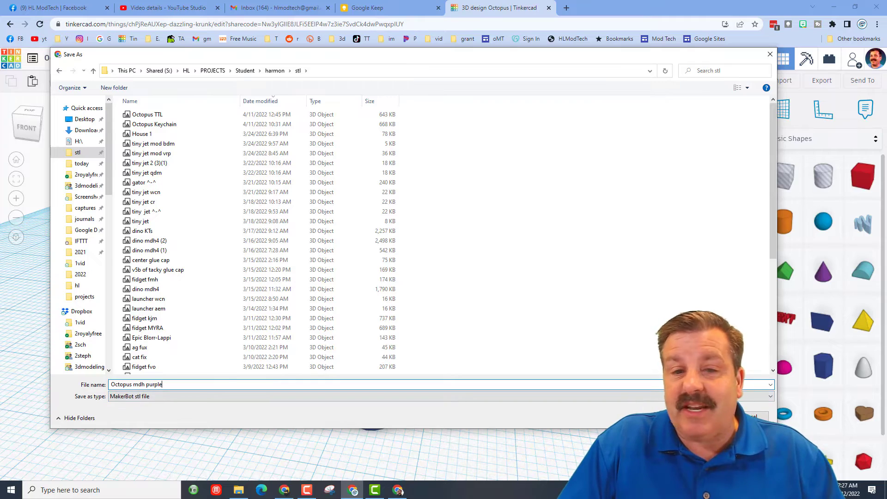
key(Return)
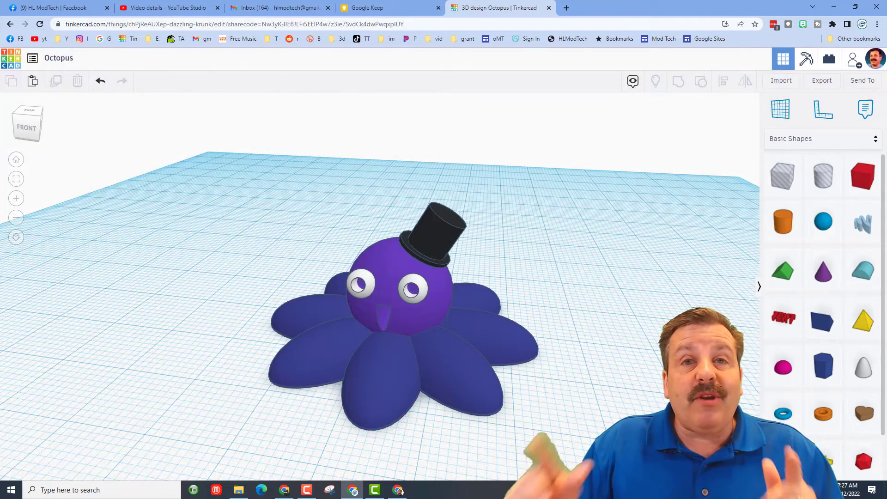